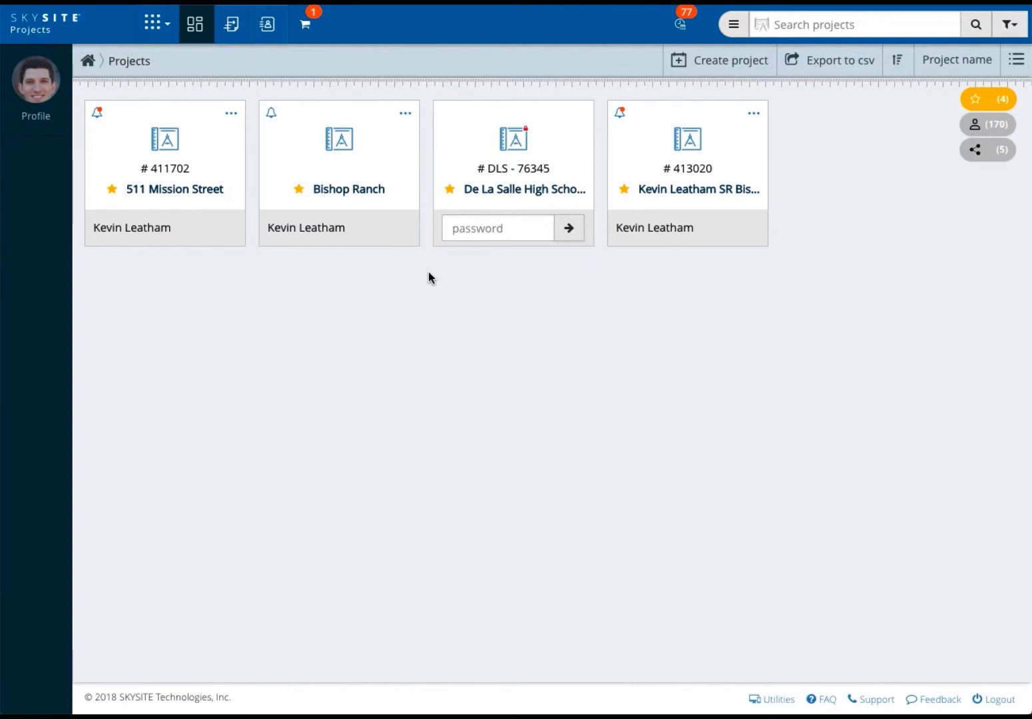
In the Bishop Ranch project's RFI settings, add the custom attribute "Subcontractor RFI Number"
left_click(405, 112)
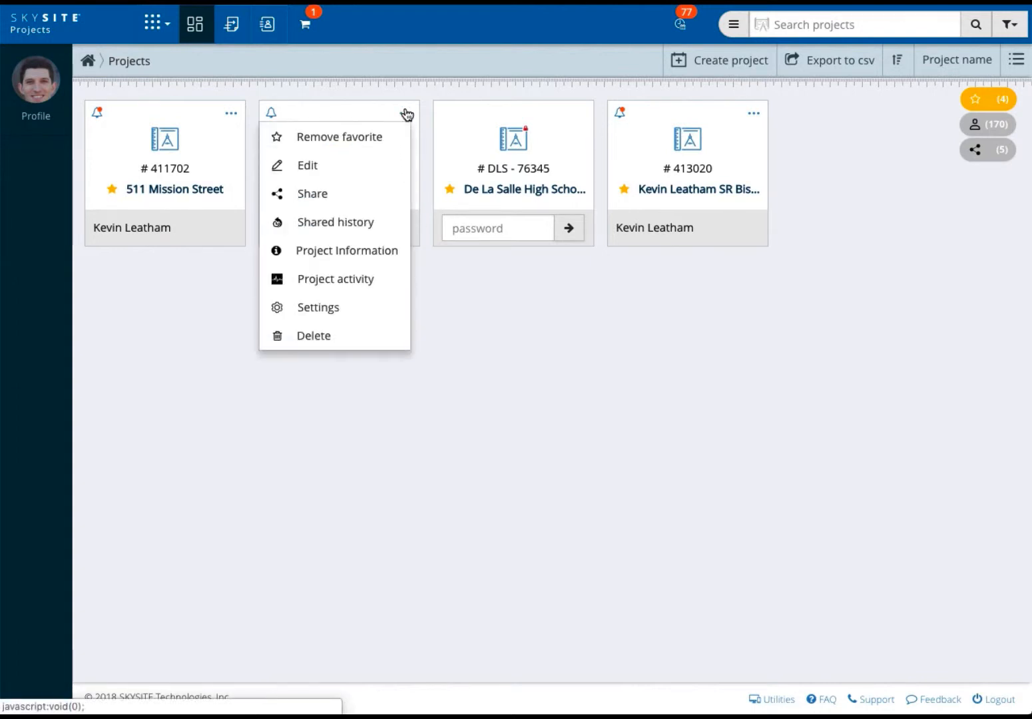
left_click(360, 321)
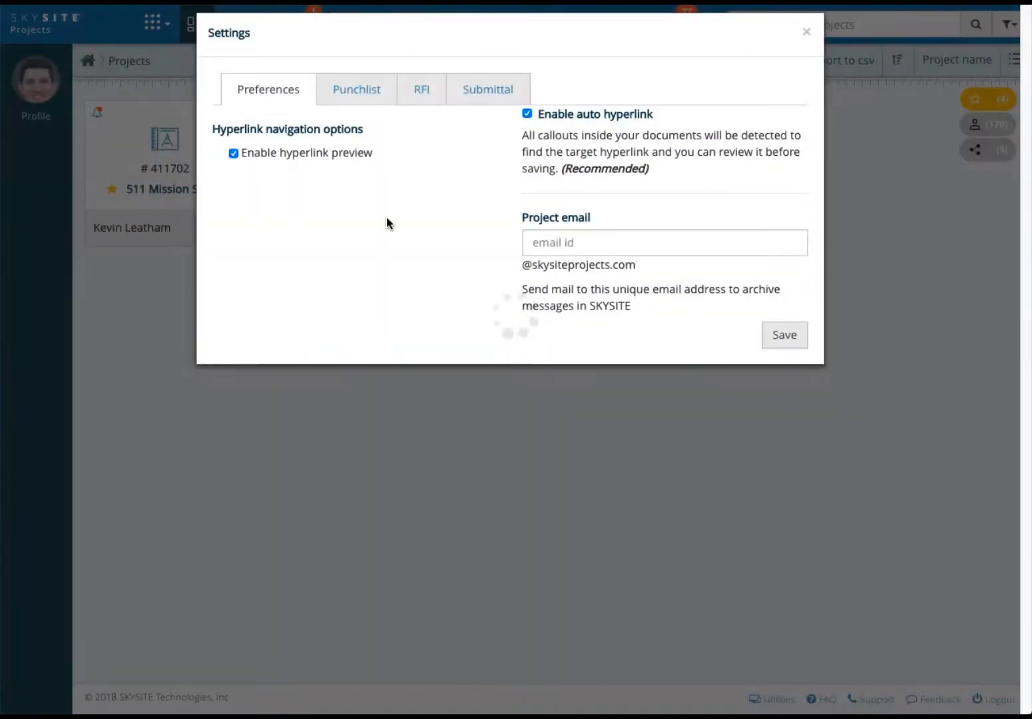
left_click(420, 96)
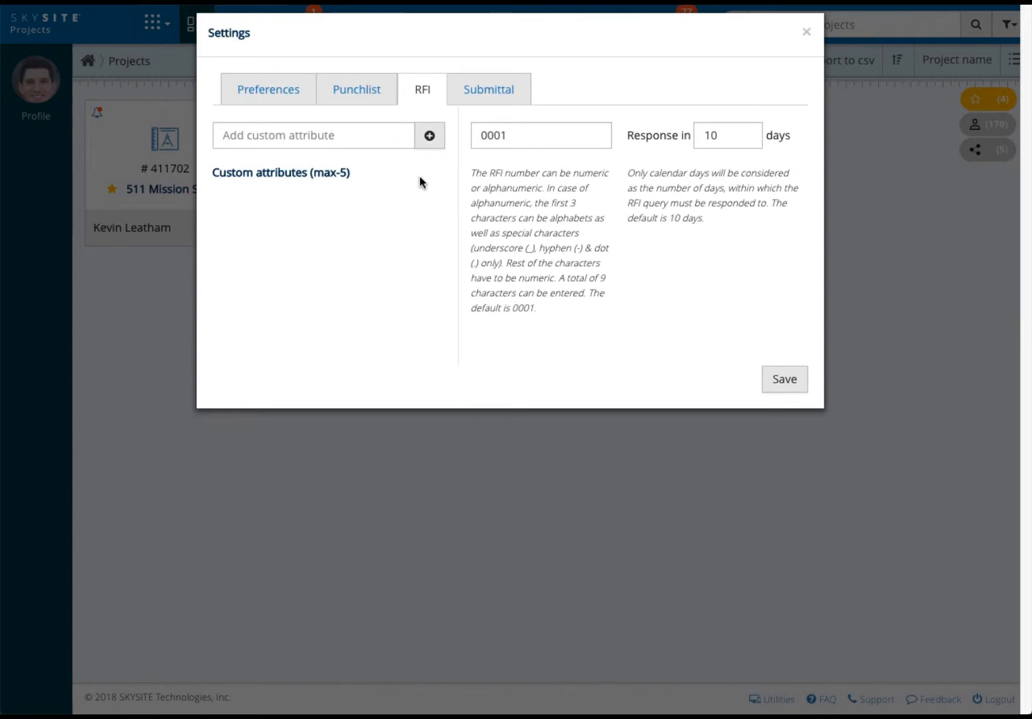
left_click(429, 136)
left_click(305, 135)
type("Subcontractor RFI Number")
Add "Building Number" as a second custom RFI attribute and save the project settings
left_click(307, 178)
type("Buildi")
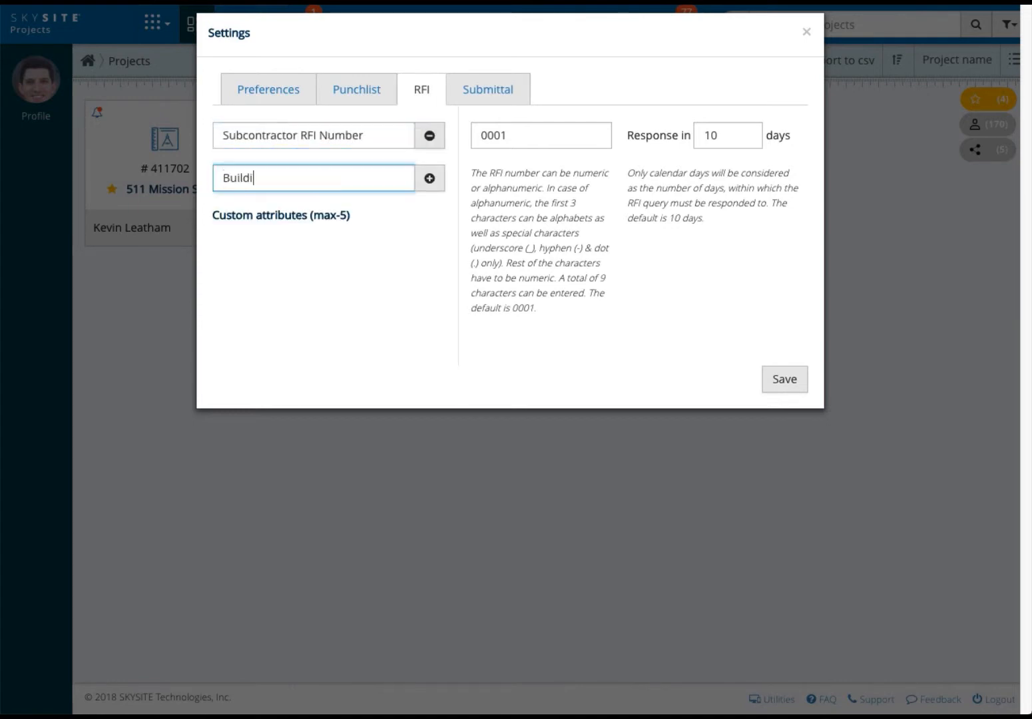
type("ng Number")
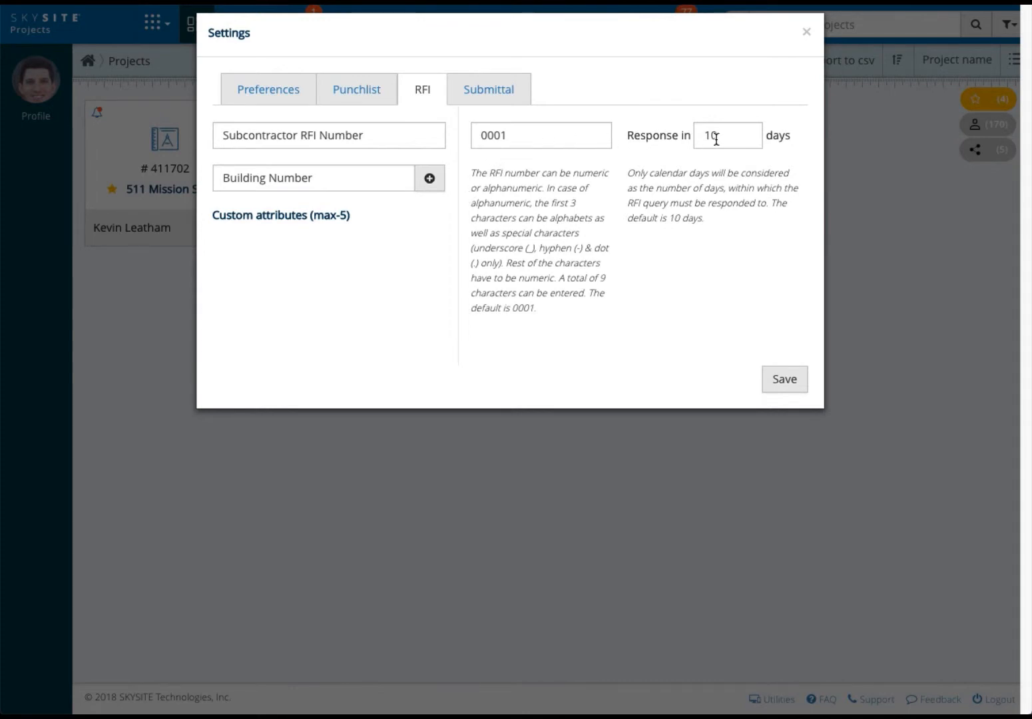
left_click(798, 380)
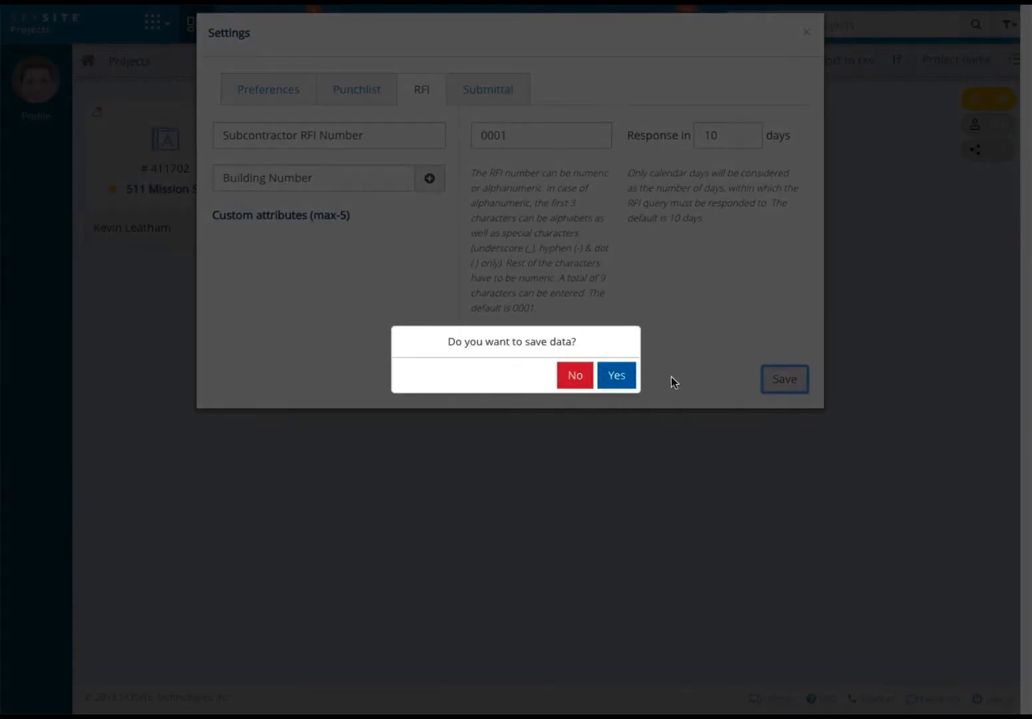
left_click(607, 377)
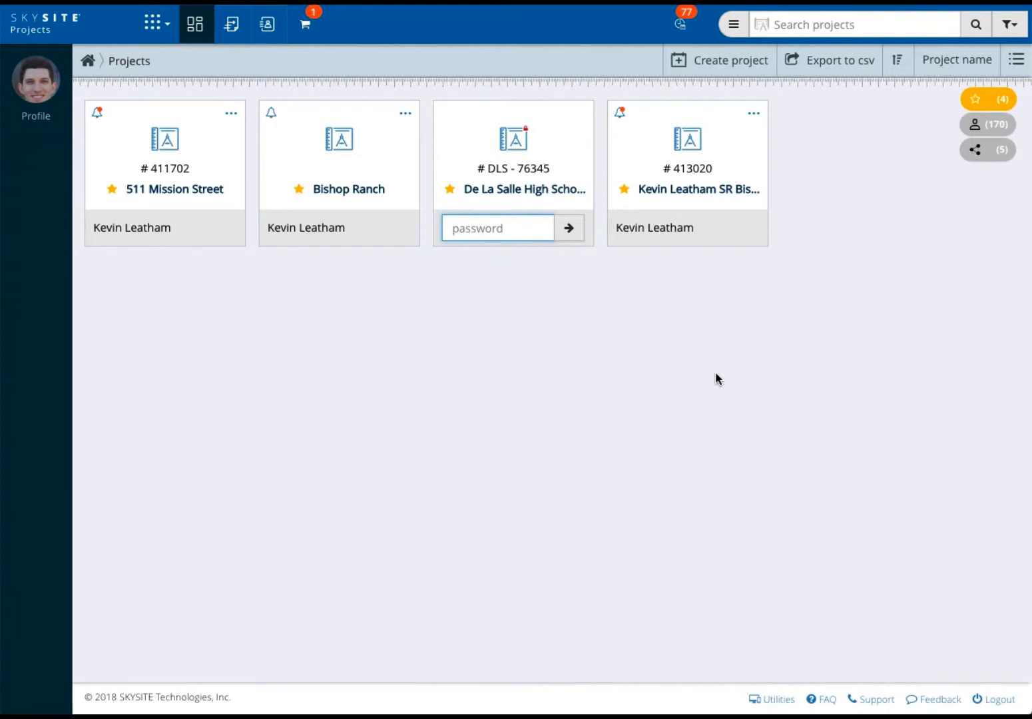
Start a new RFI in the Bishop Ranch project and choose its recipient from the address book
left_click(389, 199)
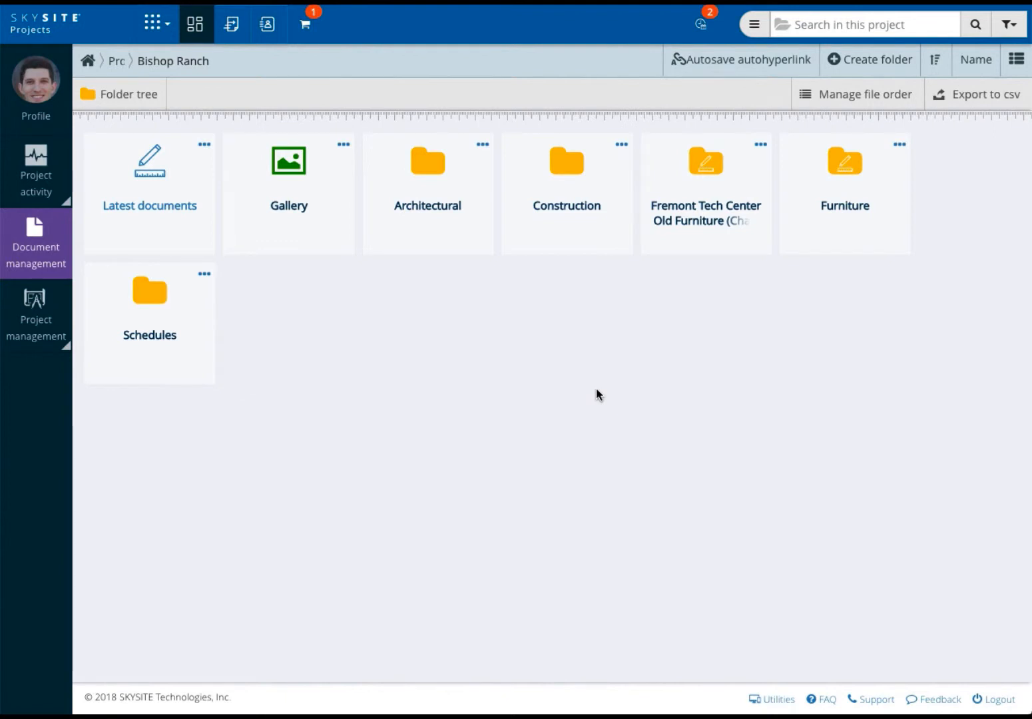
mouse_move(47, 323)
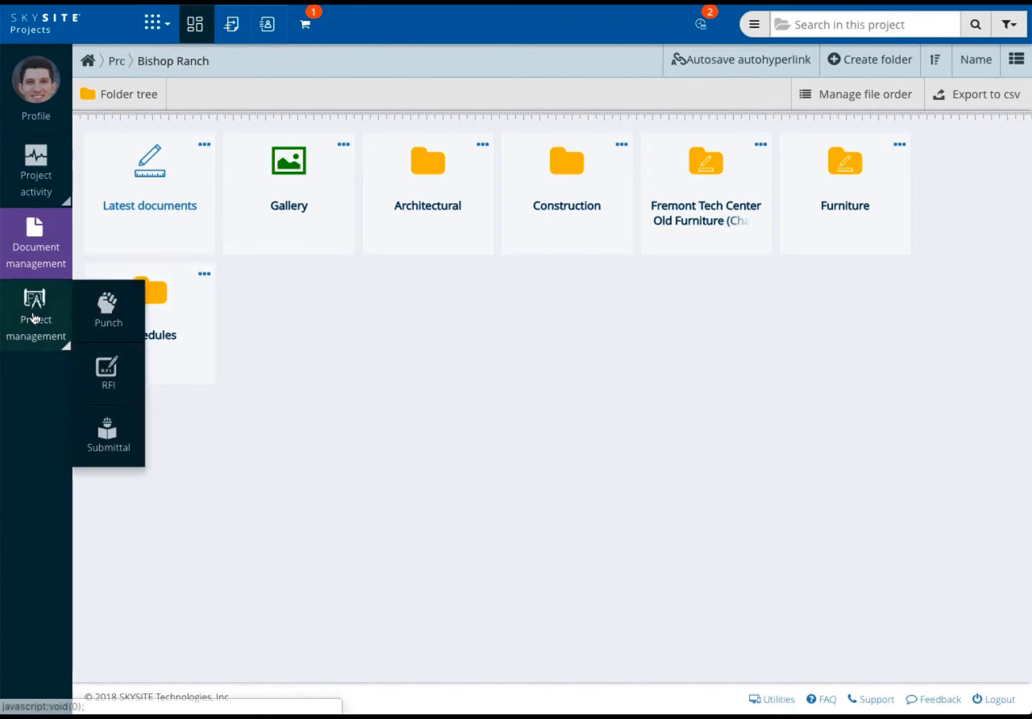
left_click(104, 369)
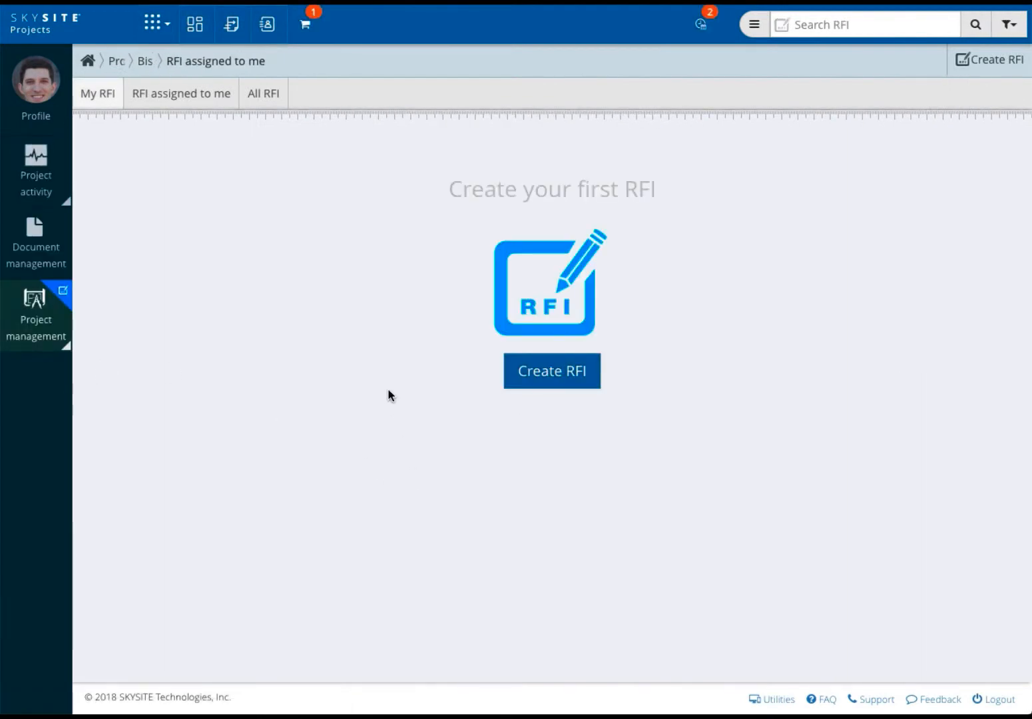
left_click(970, 61)
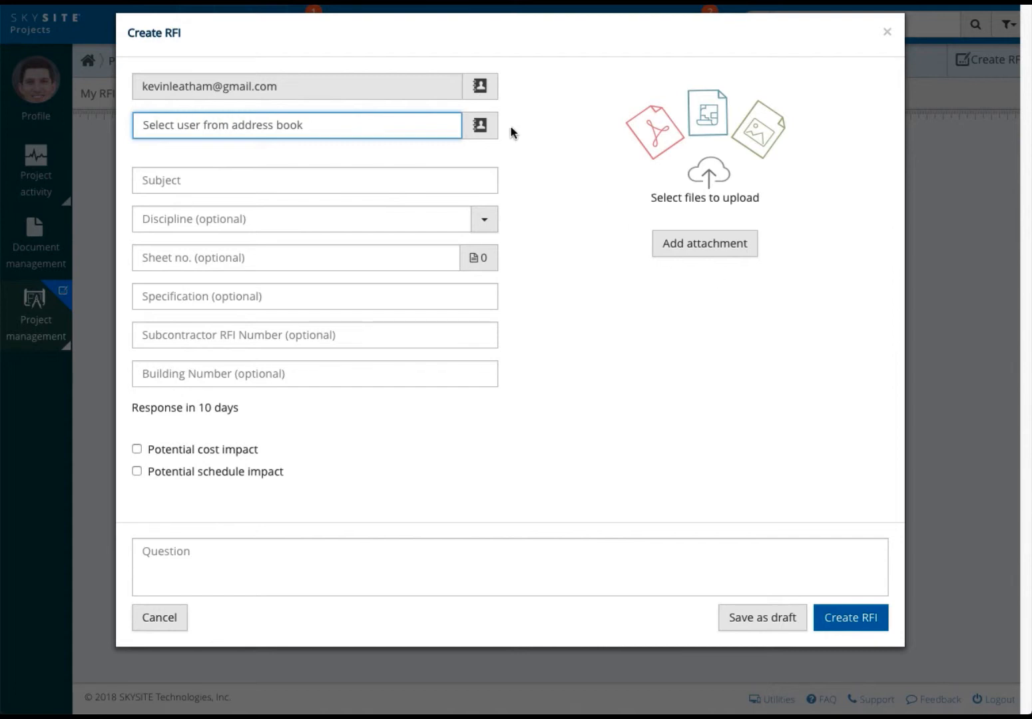
left_click(480, 86)
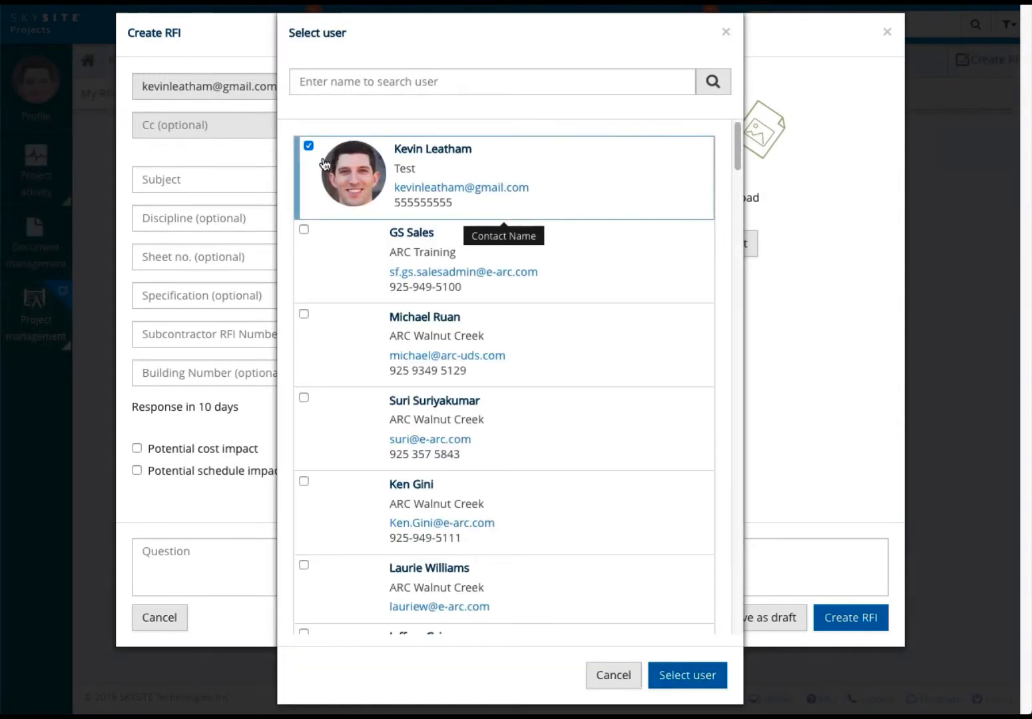
left_click(679, 676)
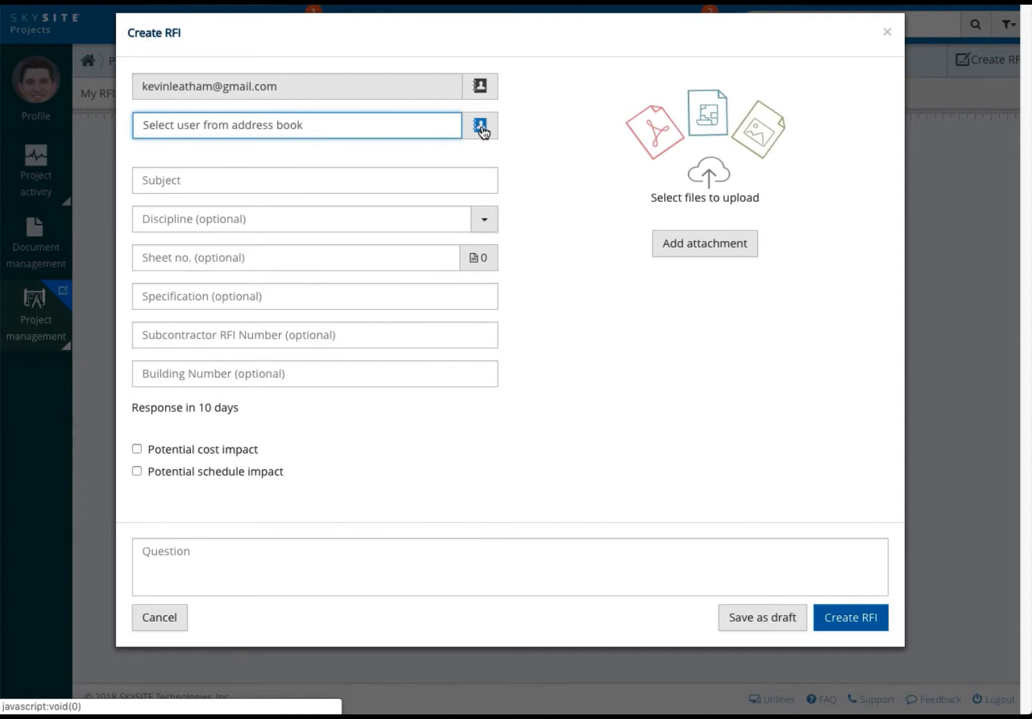
Give the RFI the subject "Wall Finish in Restrooms", discipline Architectural, one linked sheet and subcontractor RFI number "RFI #0032"
left_click(445, 181)
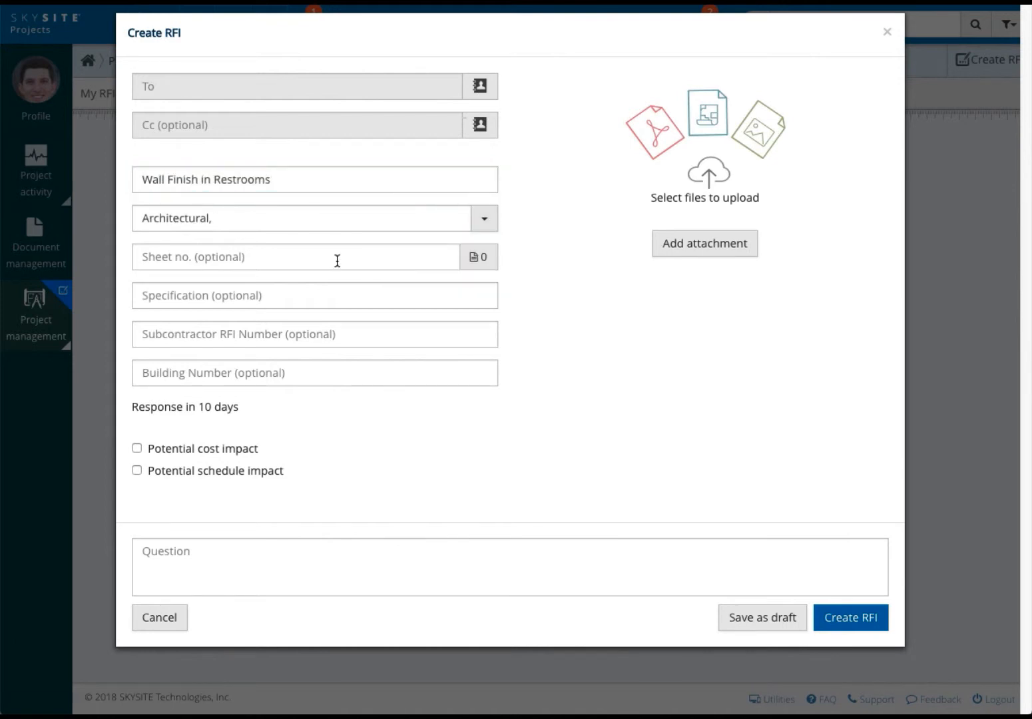
left_click(337, 261)
left_click(193, 334)
type("RFI #0032")
left_click(383, 448)
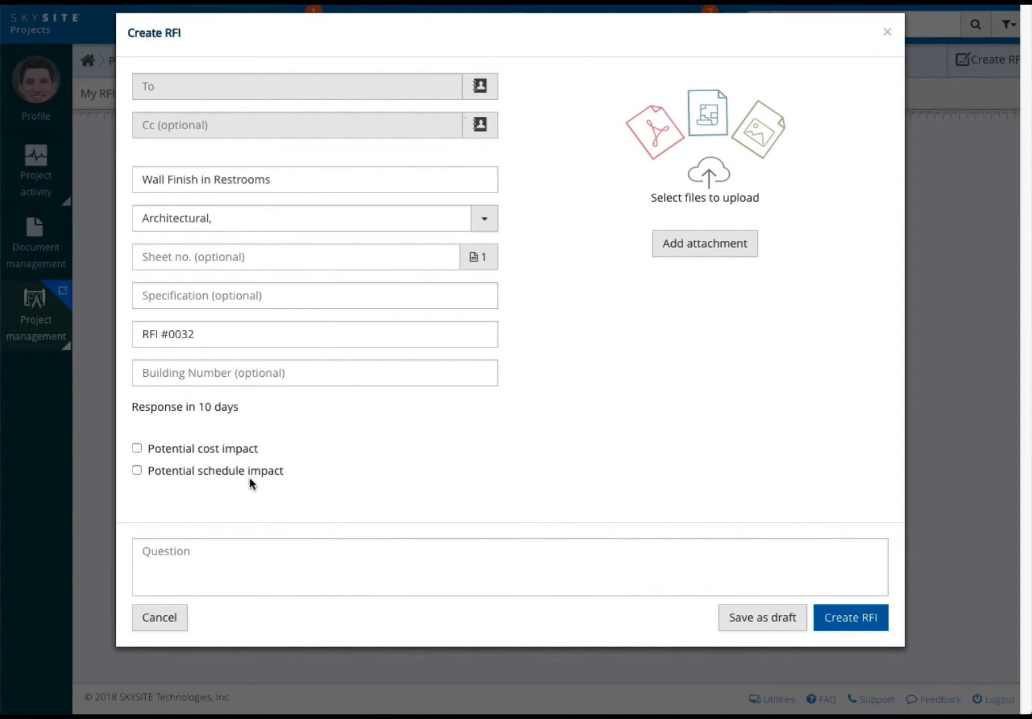
Flag potential cost and schedule impact and ask "Please specify the wall finish in restrooms 1 and 2 on the ground level."
left_click(138, 448)
left_click(366, 553)
type("Please specify the wall finish in restrooms 1 and 2 on the ground level.")
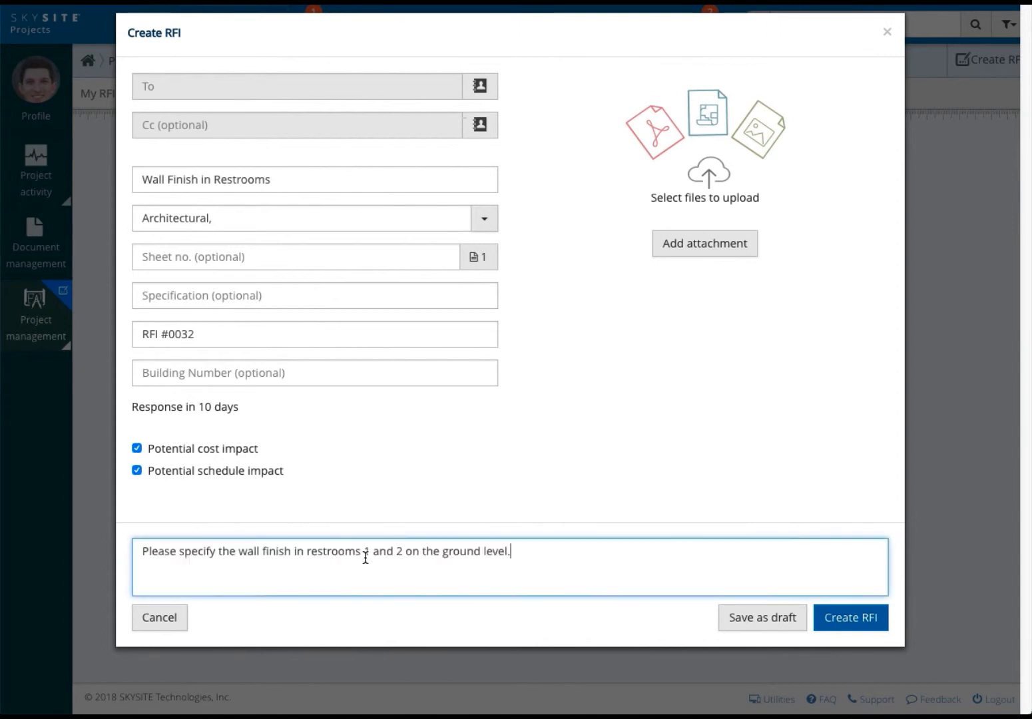
left_click(733, 327)
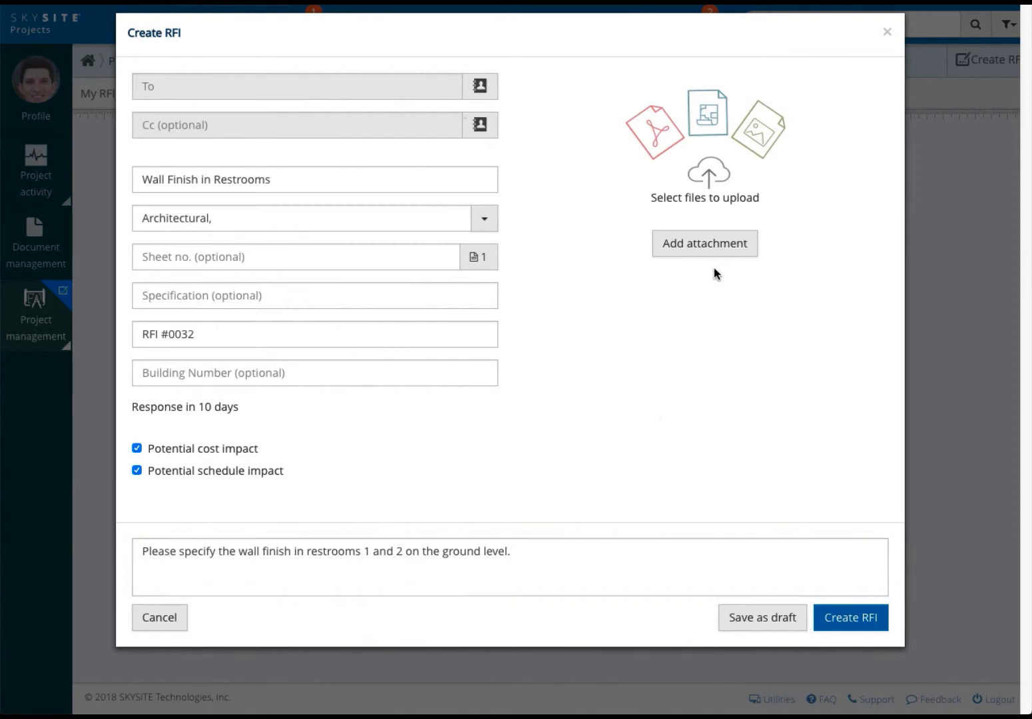
Attach the Power.Data Location Drawing for Cluster 10 from the project's latest documents and create the RFI
left_click(707, 251)
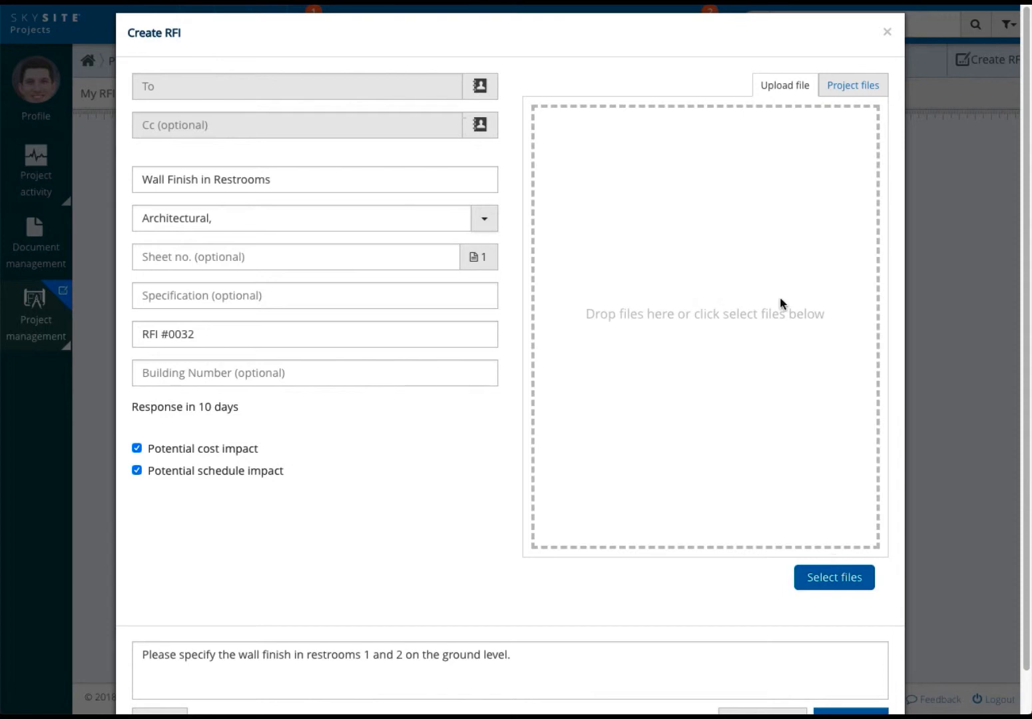
left_click(843, 92)
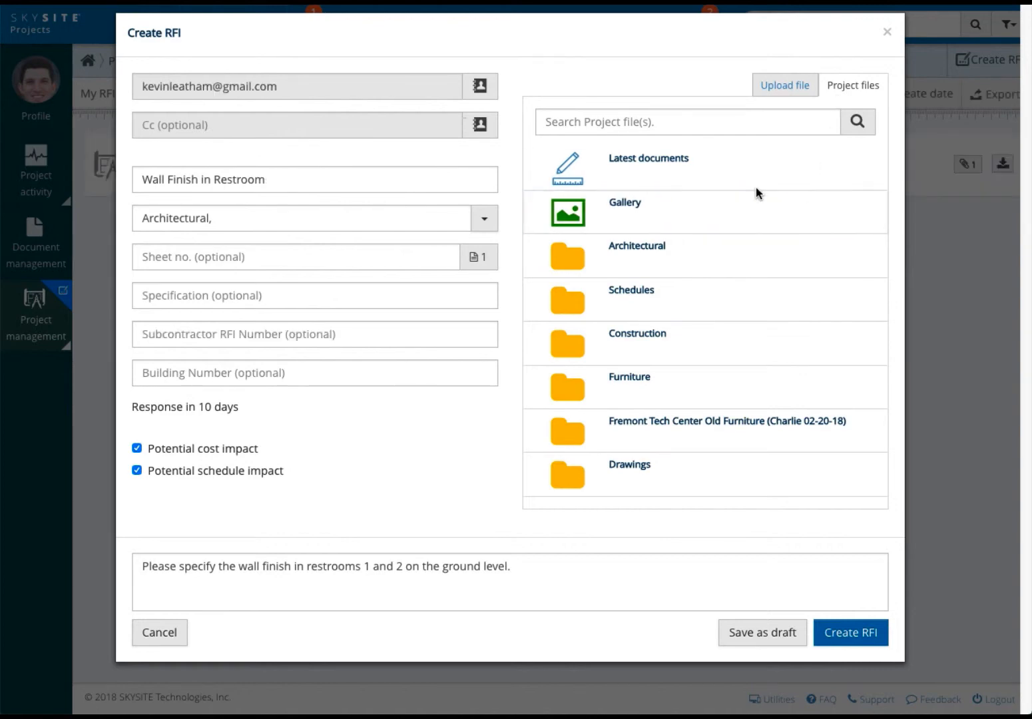
left_click(676, 158)
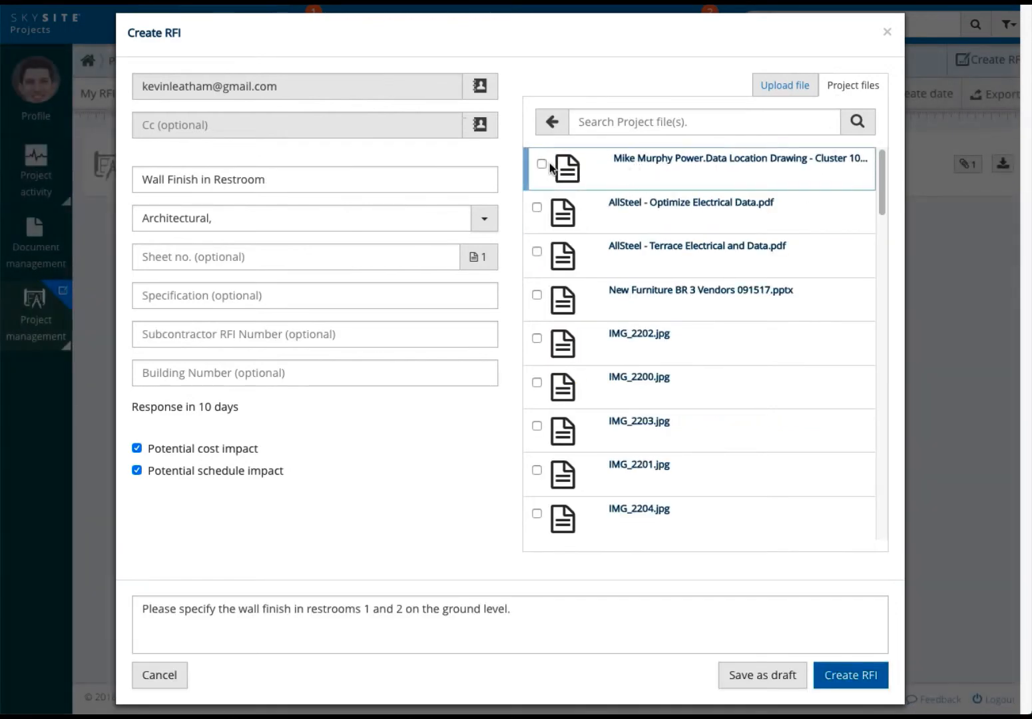
left_click(541, 163)
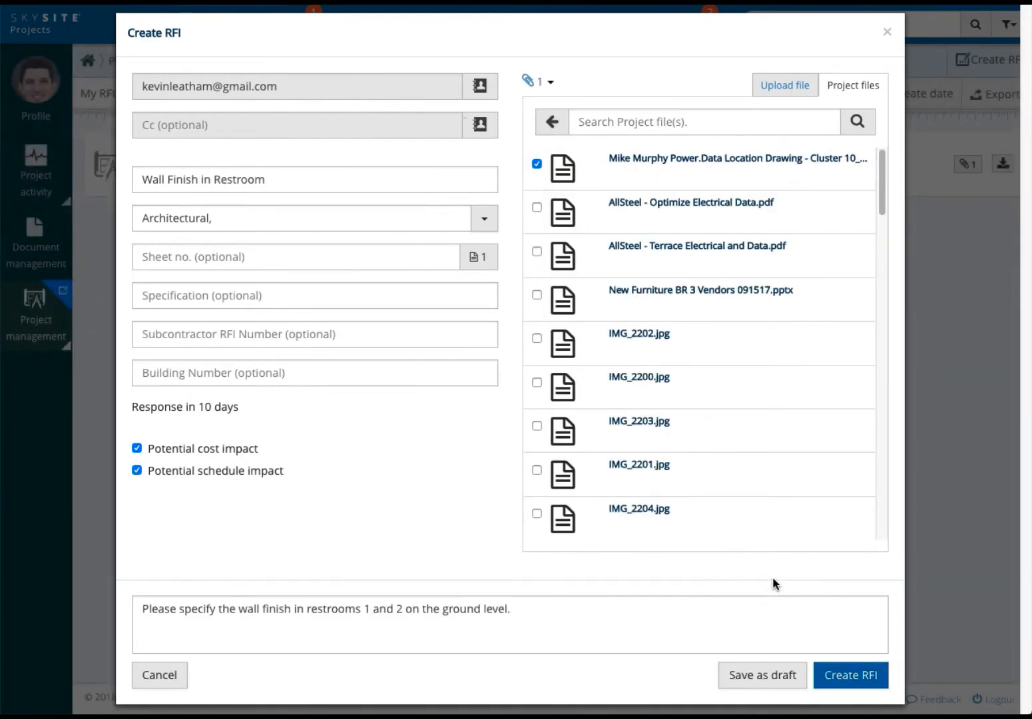
left_click(854, 676)
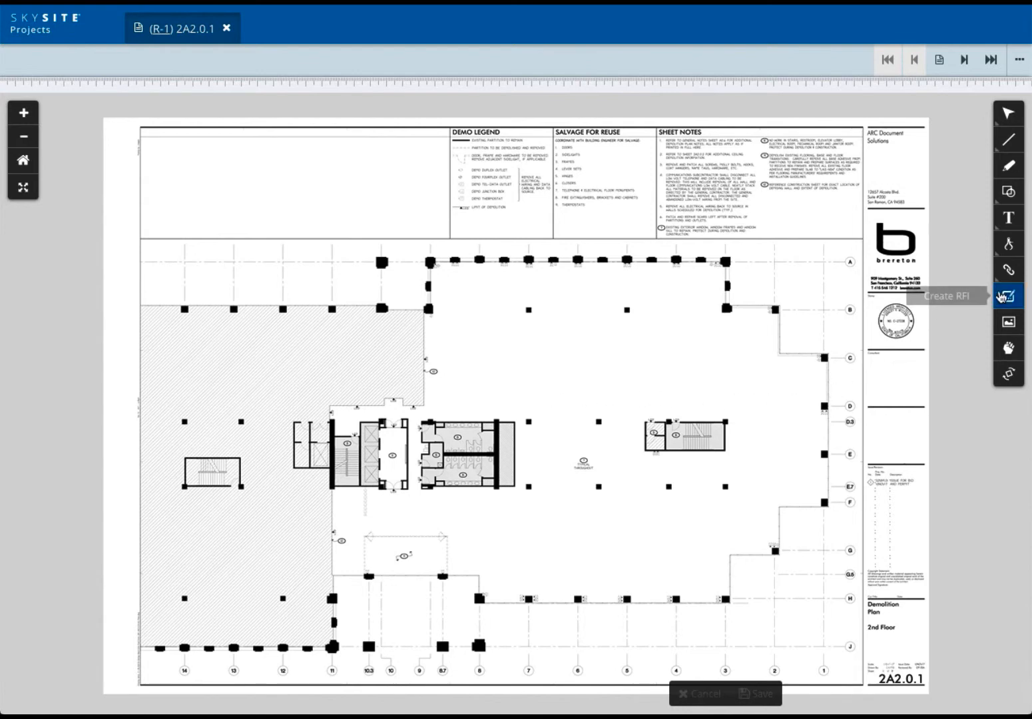
Place an RFI on sheet 2A2.0.1 beside the stair between gridlines 5 and 4, with the subject "EF-1 Circuiting"
left_click(1008, 295)
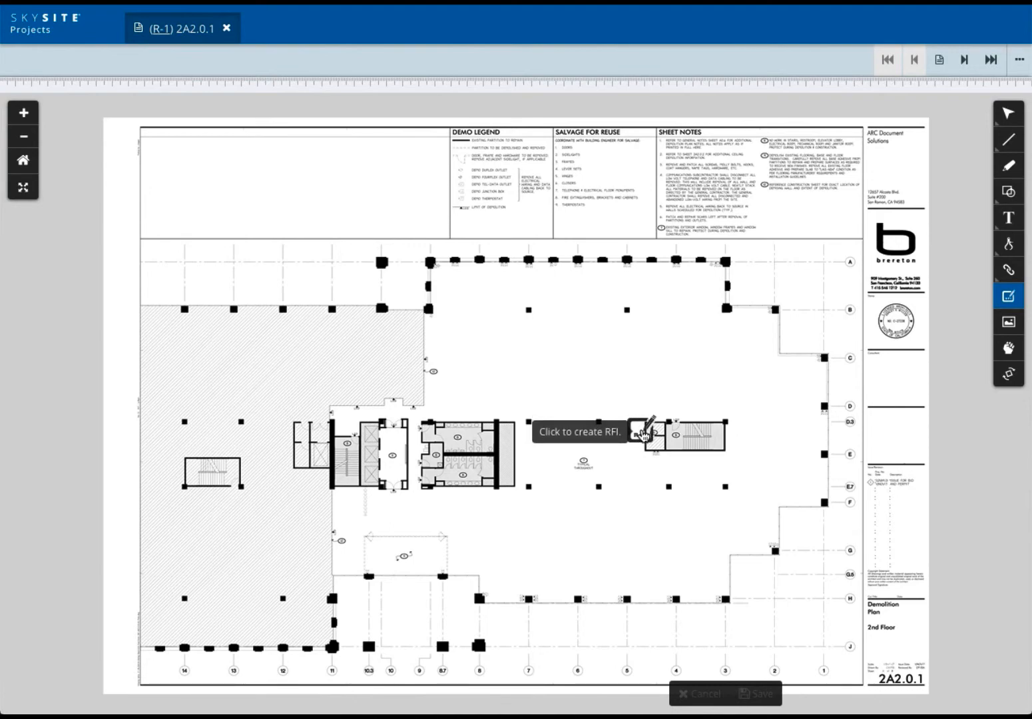
left_click(642, 434)
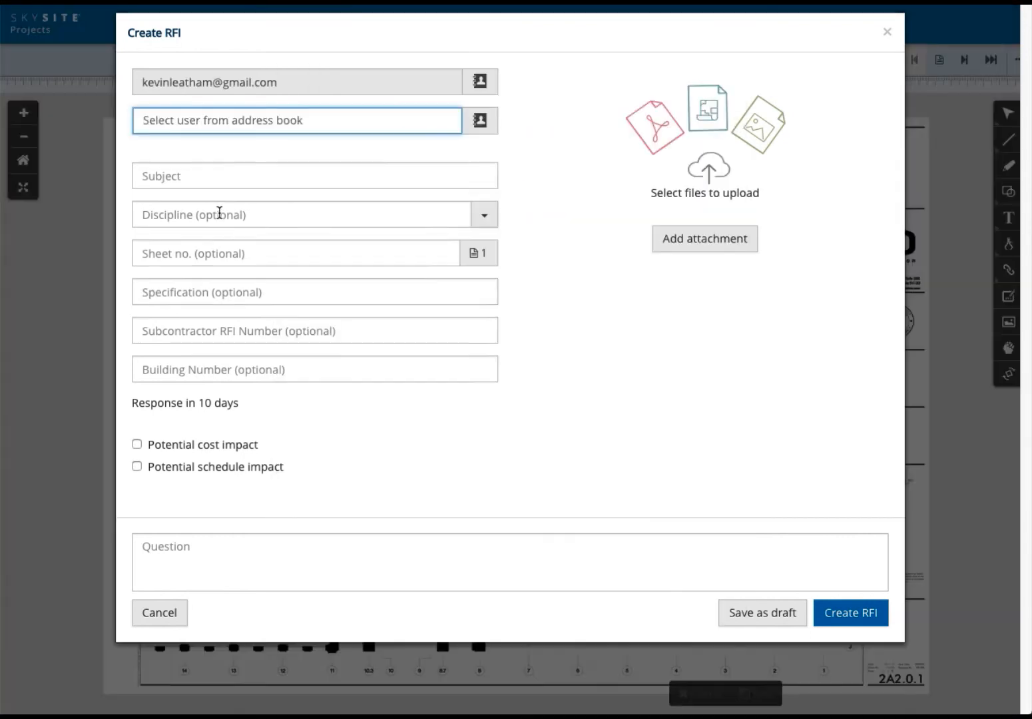
key("Tab")
type("EF-1 Circuiting")
Enter subcontractor number "RFI 0221", flag potential cost impact, ask "Please provide circuiting for the exhaust fan." and create the RFI
left_click(266, 330)
type("RFI 02")
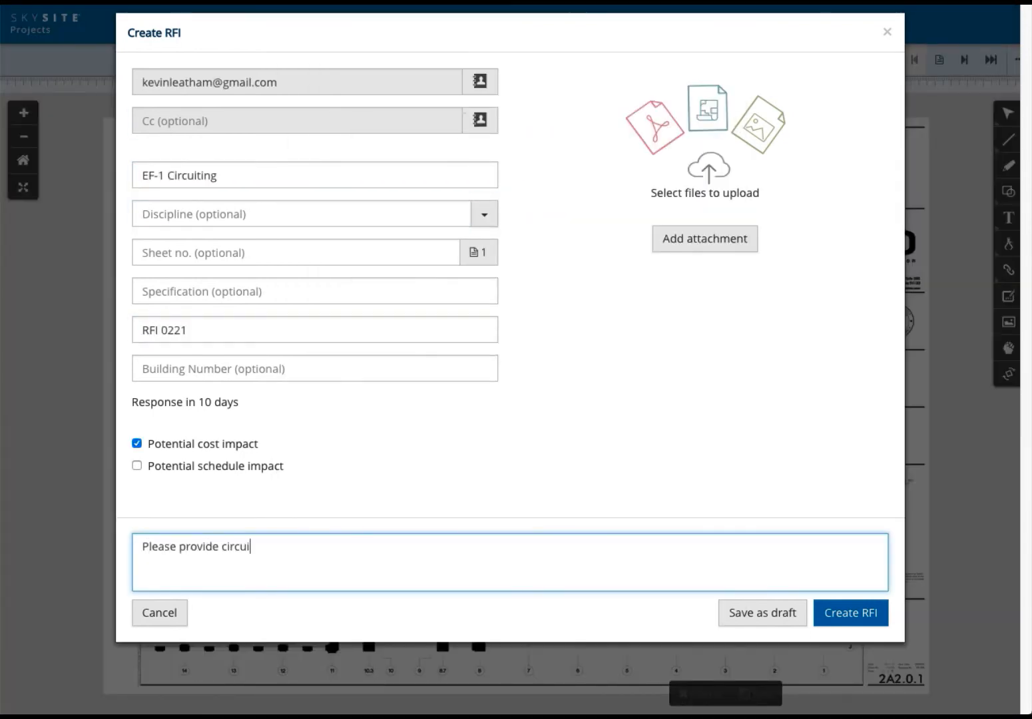
type("iting for the exhaust fan.")
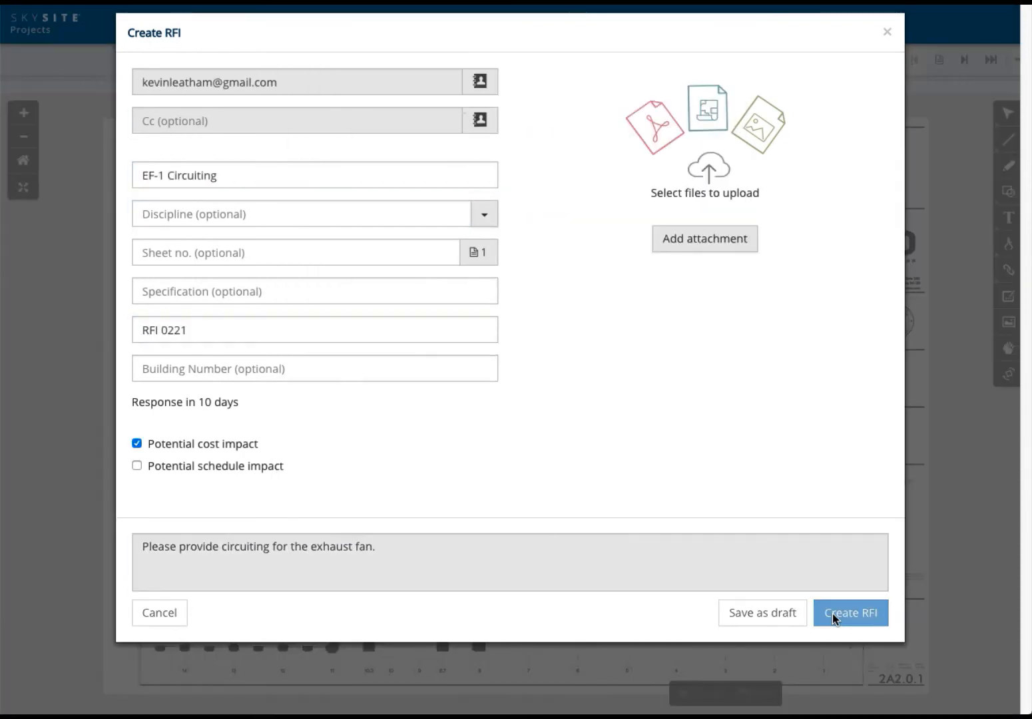
left_click(851, 613)
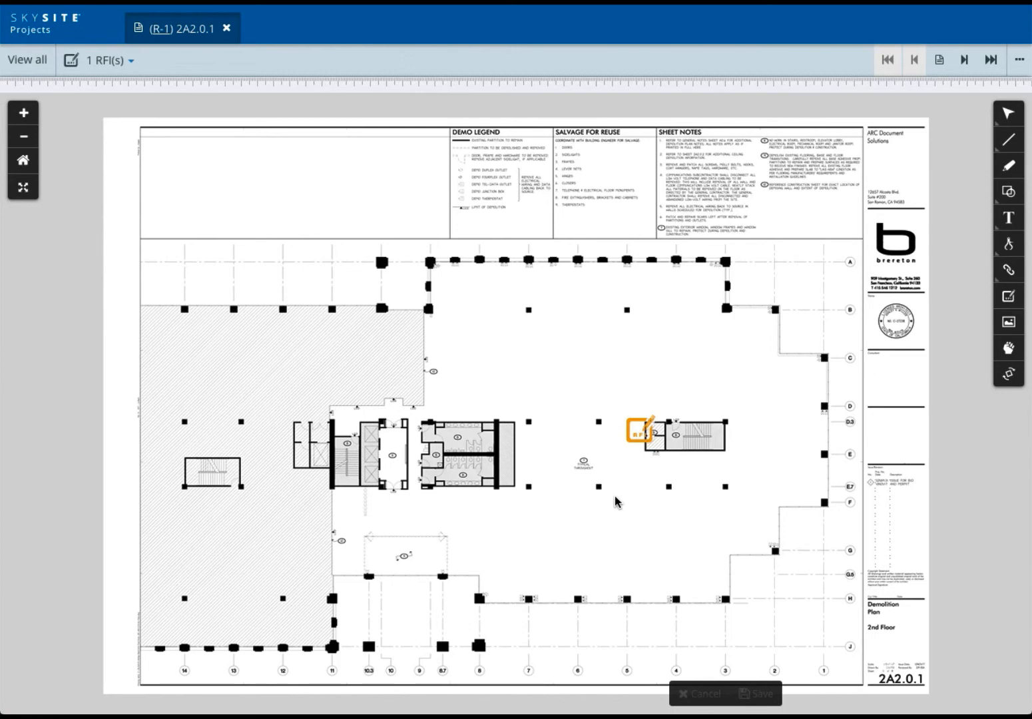